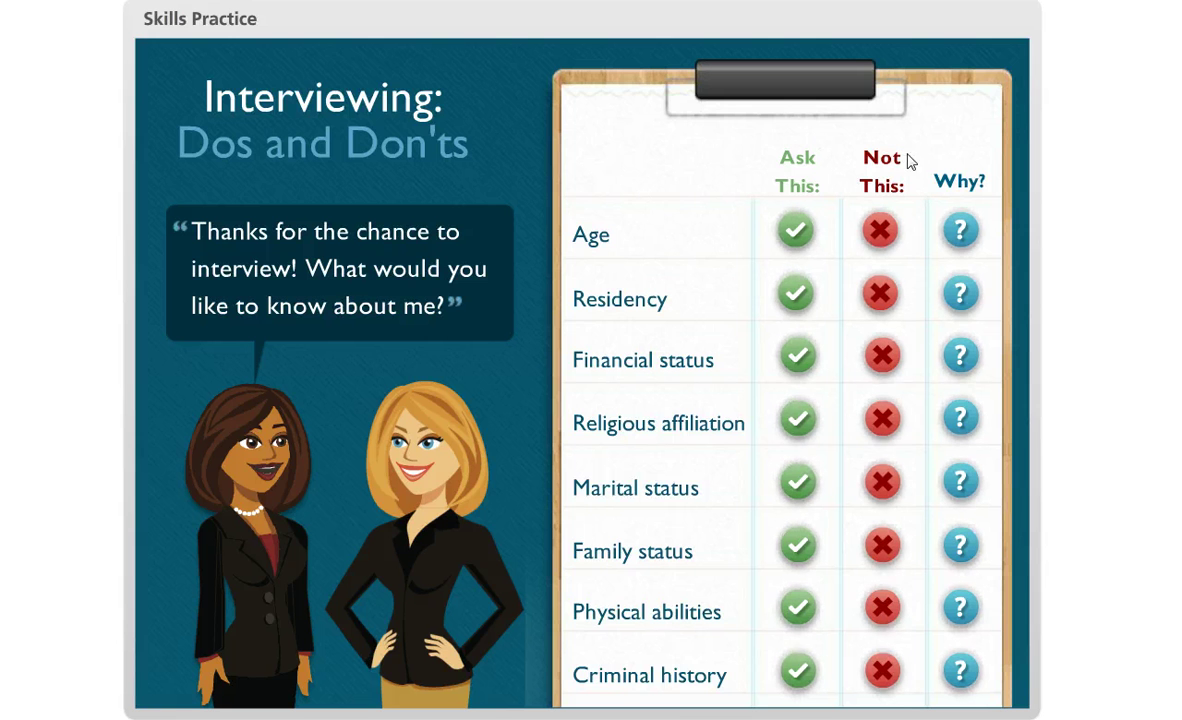
# - Test the Age and other check markers' question pop-ups in preview, then close the preview
pyautogui.click(797, 231)
pyautogui.moveTo(880, 232)
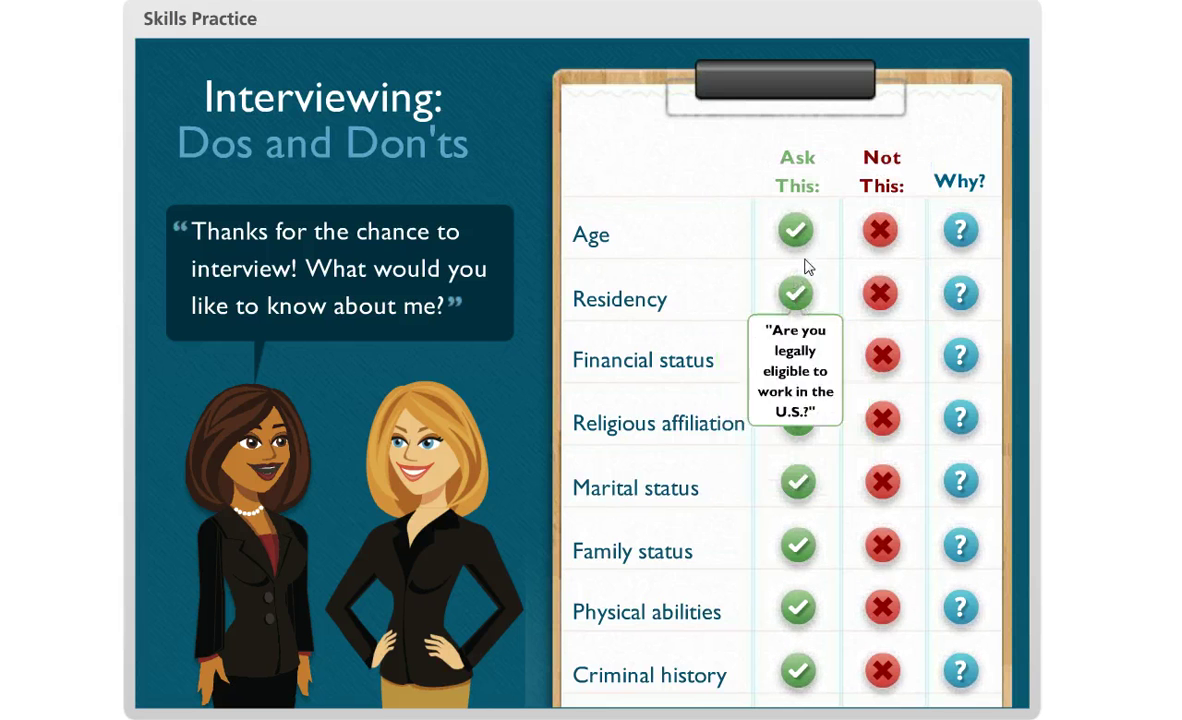
pyautogui.moveTo(881, 297)
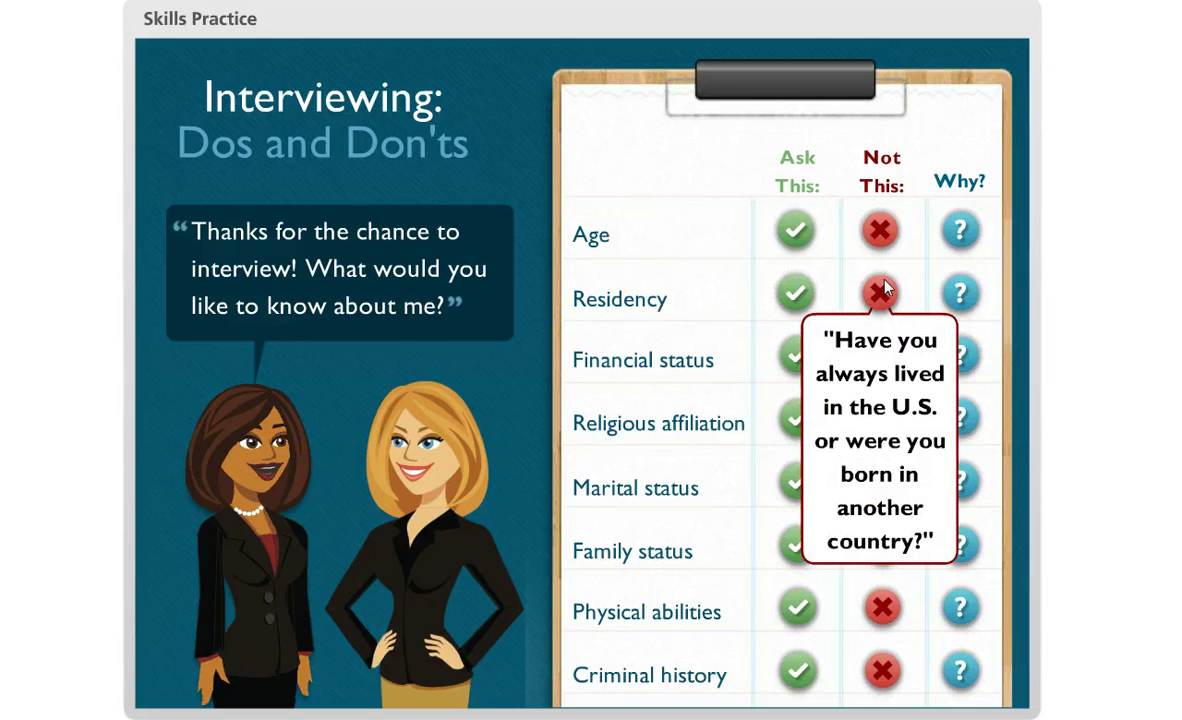
pyautogui.moveTo(963, 288)
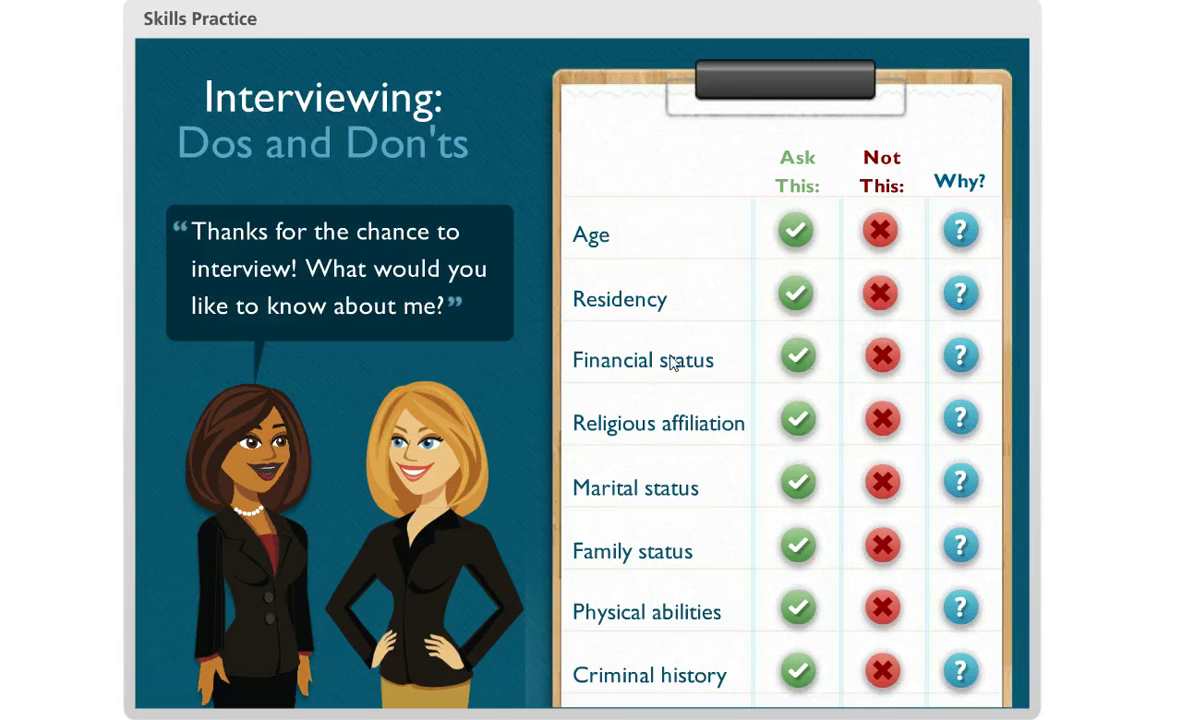
pyautogui.moveTo(813, 367)
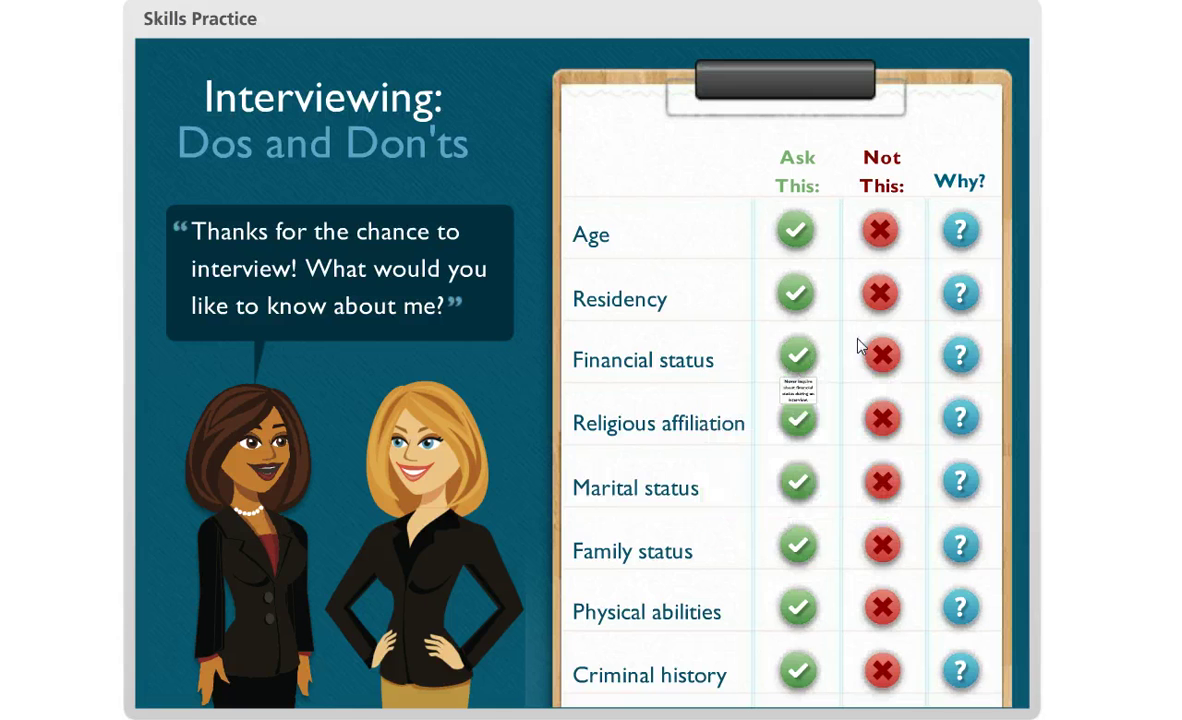
pyautogui.moveTo(881, 354)
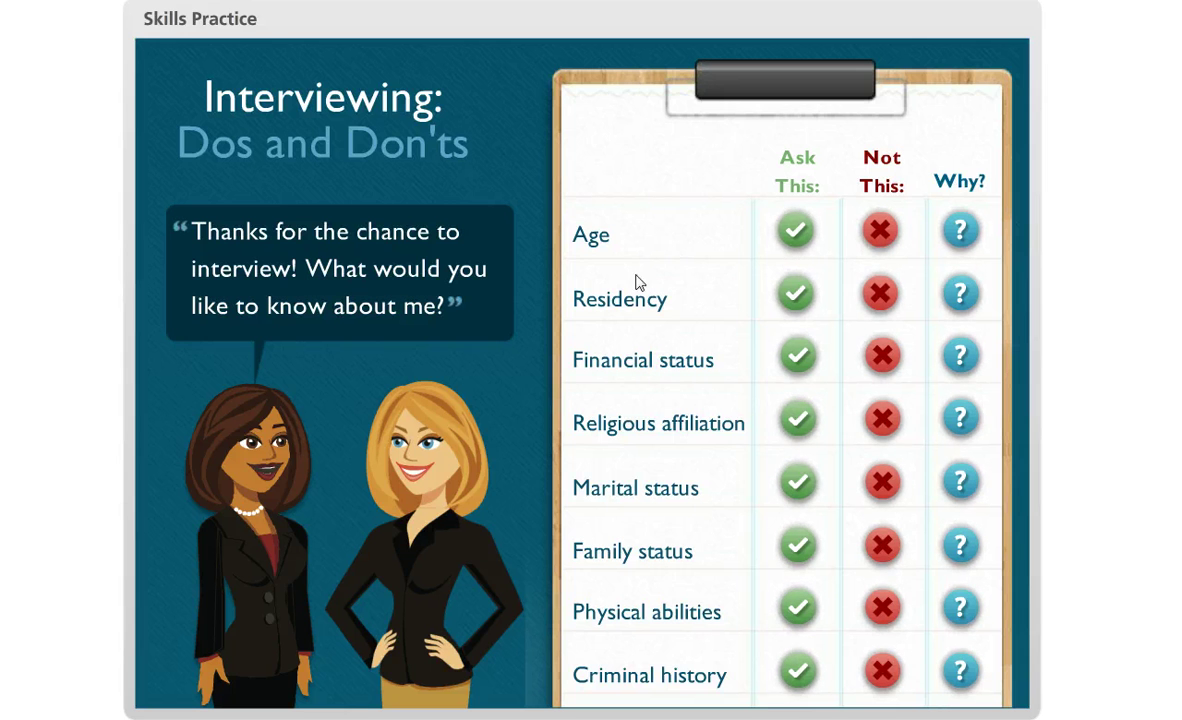
pyautogui.moveTo(795, 422)
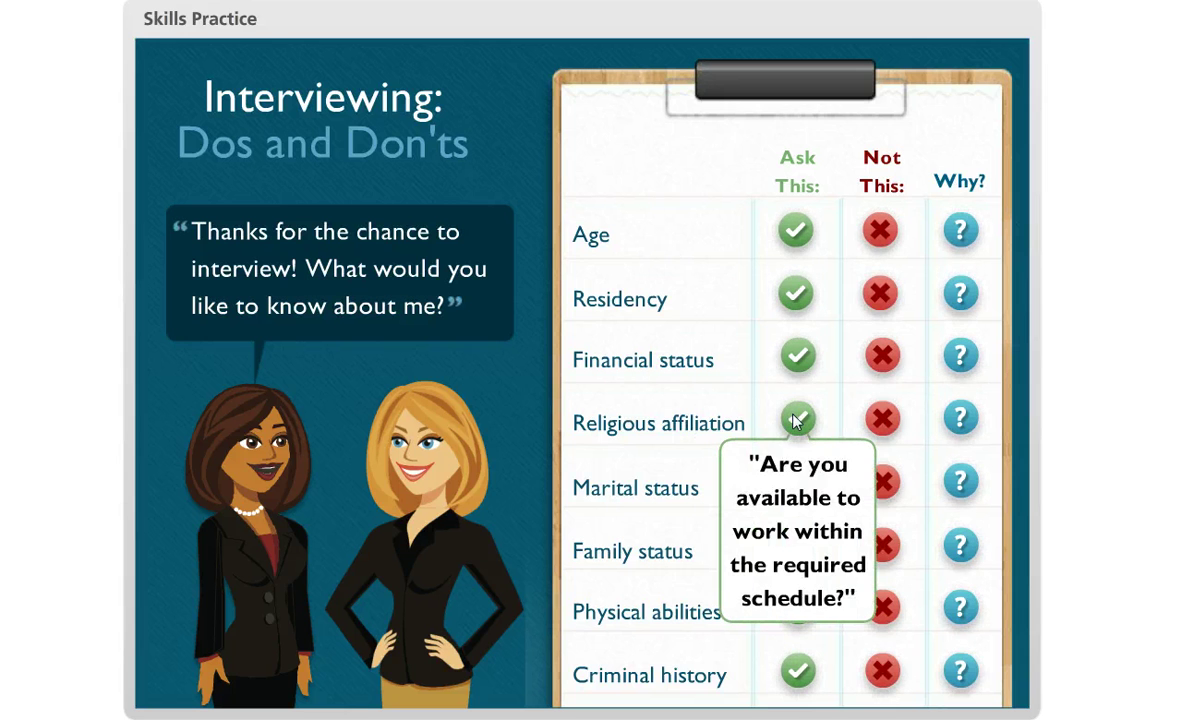
pyautogui.moveTo(884, 418)
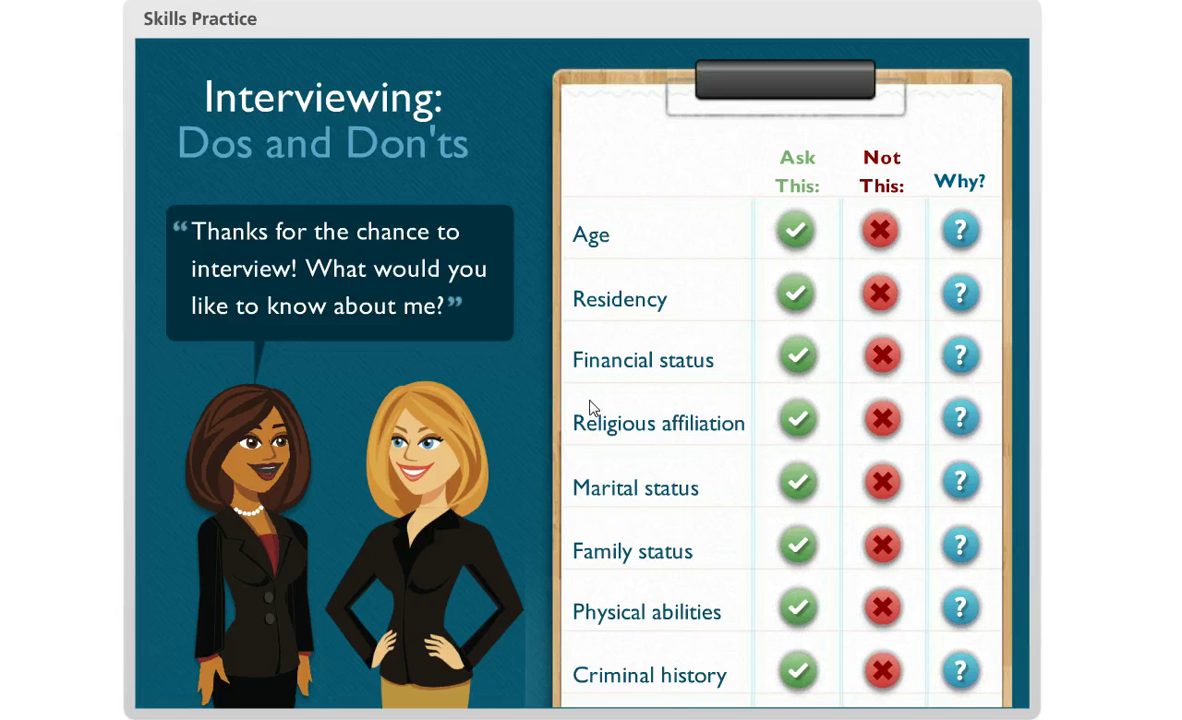
pyautogui.press('Escape')
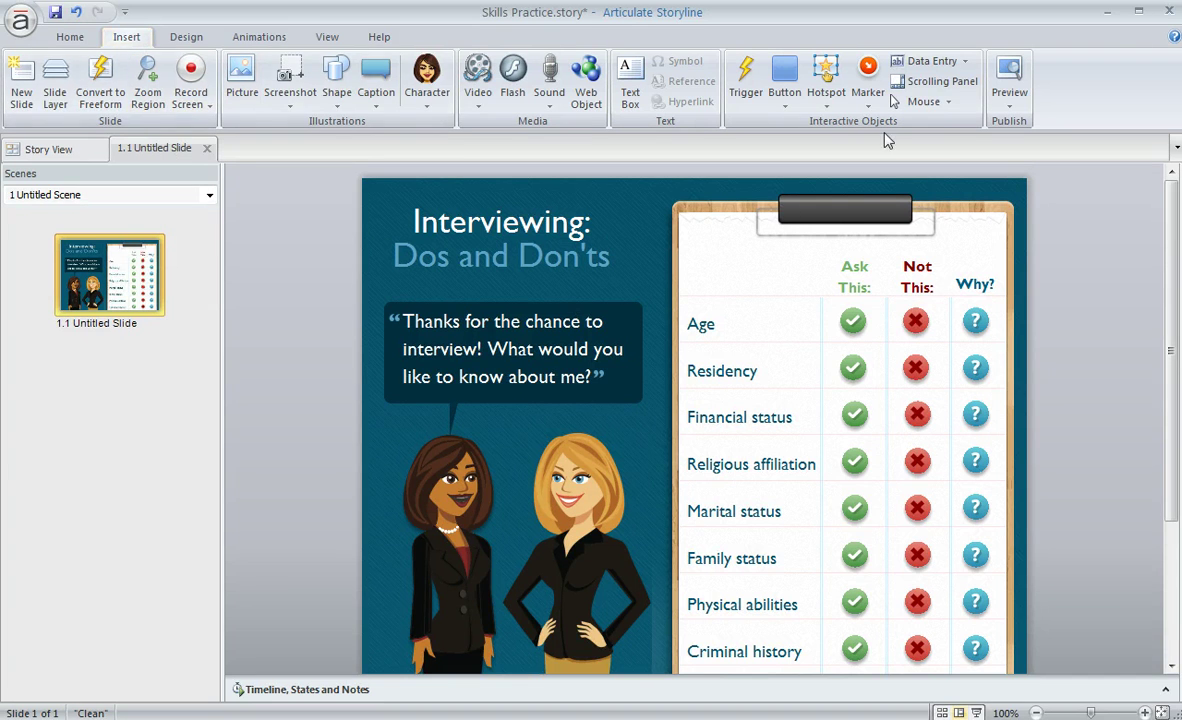
pyautogui.click(868, 90)
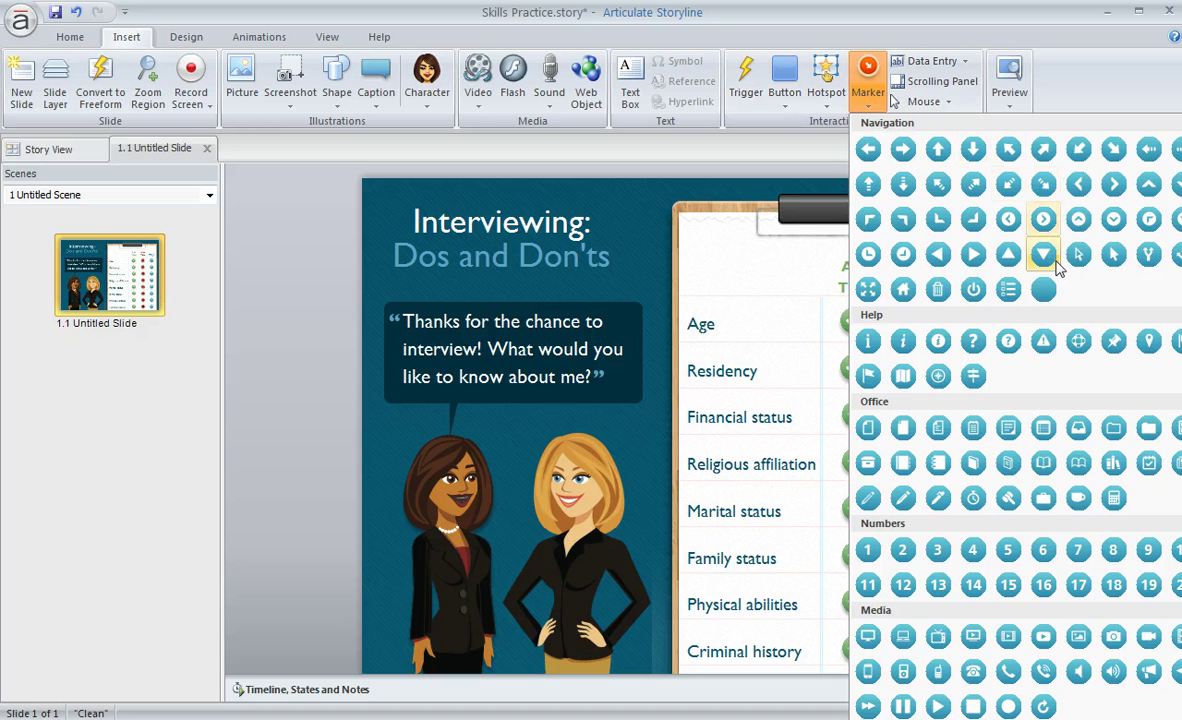
pyautogui.click(332, 226)
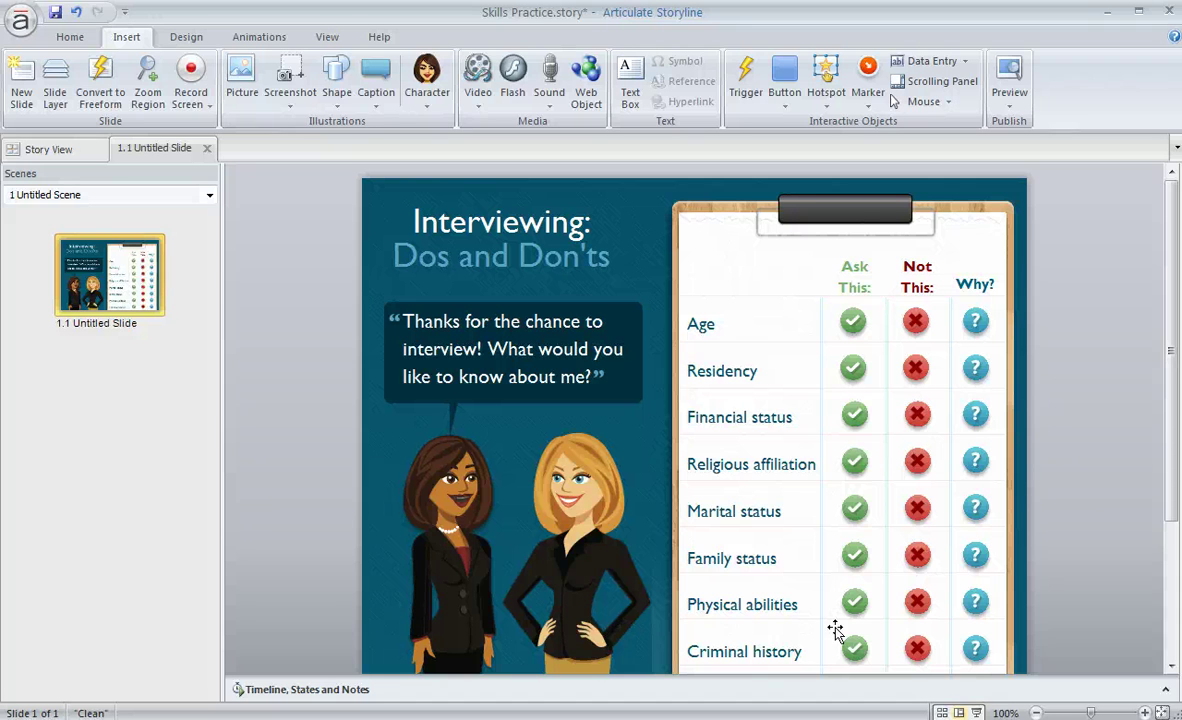
# - Enlarge the Family status marker label to expose its description, then restore its original height
pyautogui.click(853, 557)
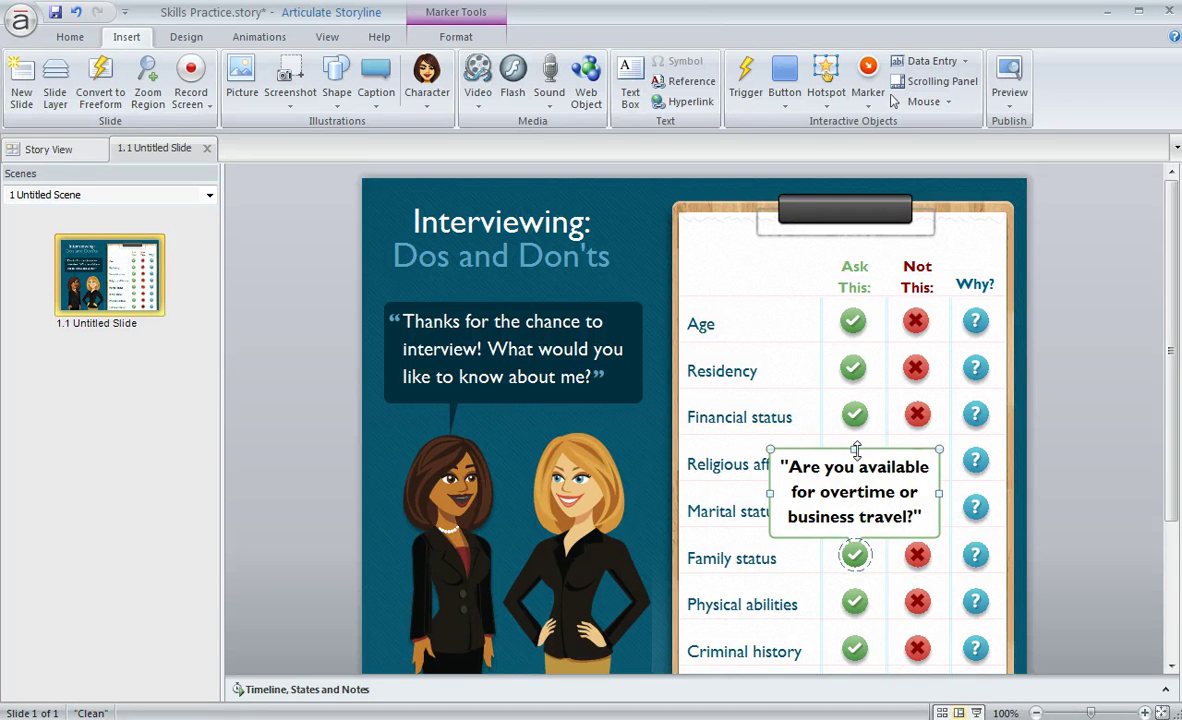
pyautogui.moveTo(855, 451); pyautogui.dragTo(855, 390)
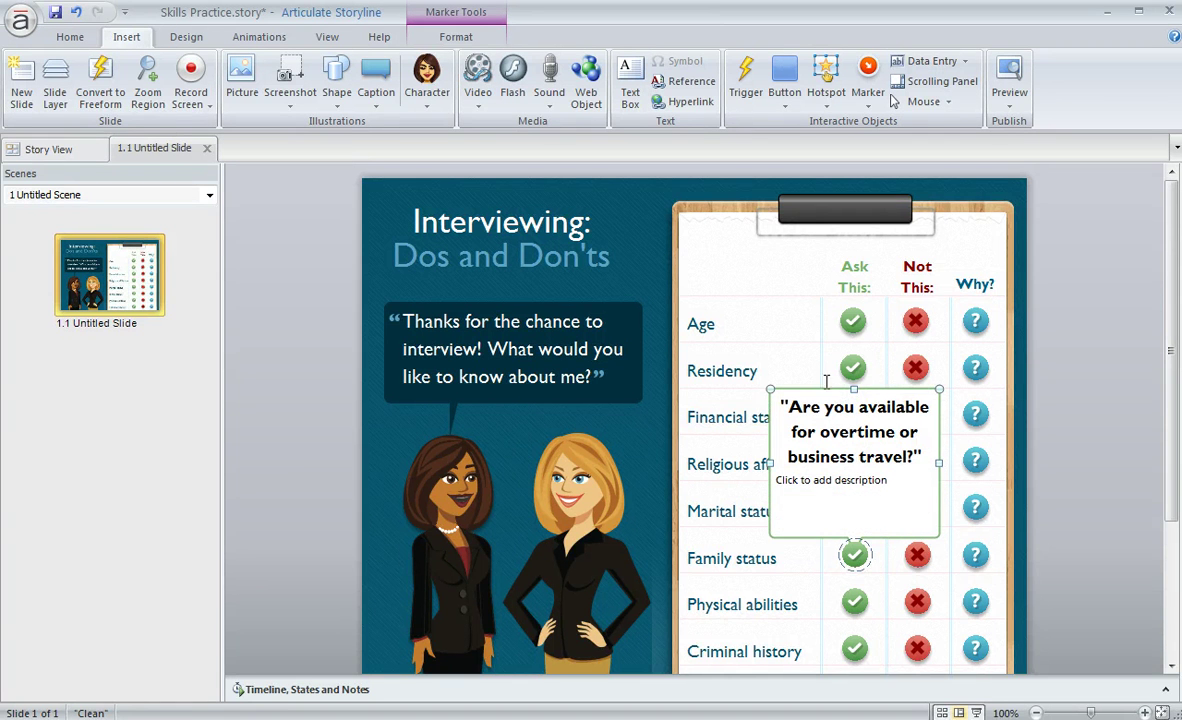
pyautogui.click(804, 481)
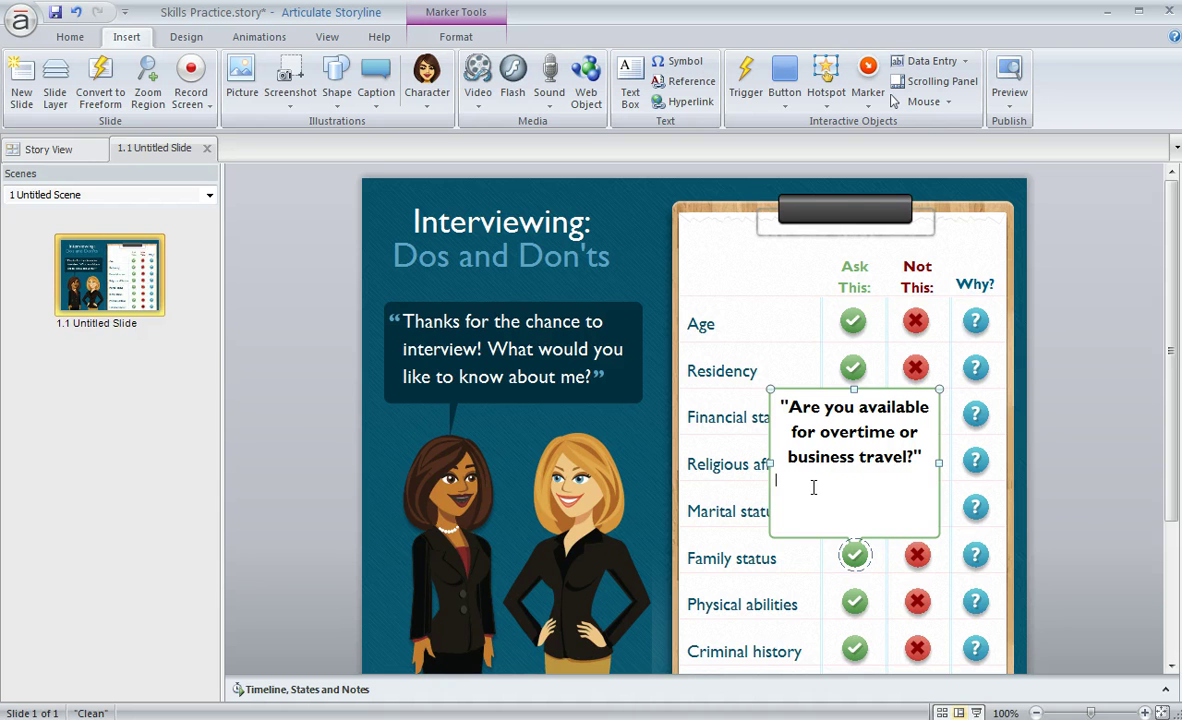
pyautogui.moveTo(855, 390); pyautogui.dragTo(860, 452)
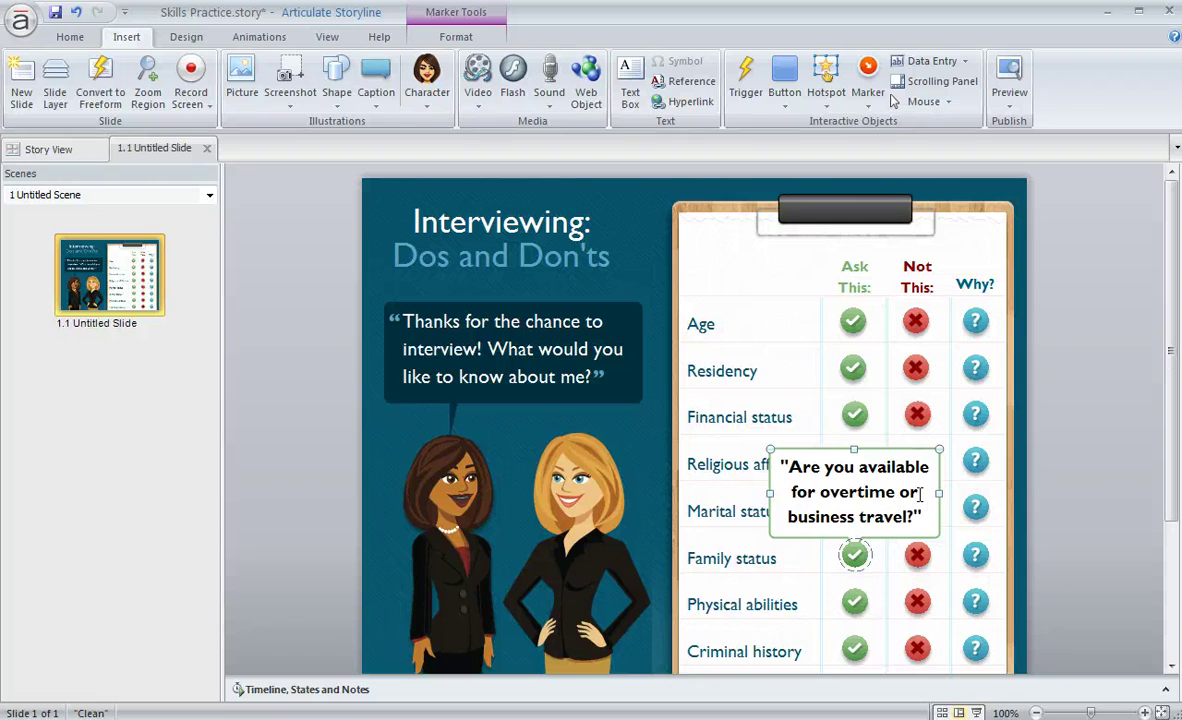
# - Paste "Here's some descriptive text" into the Family status marker's description area
pyautogui.click(883, 511)
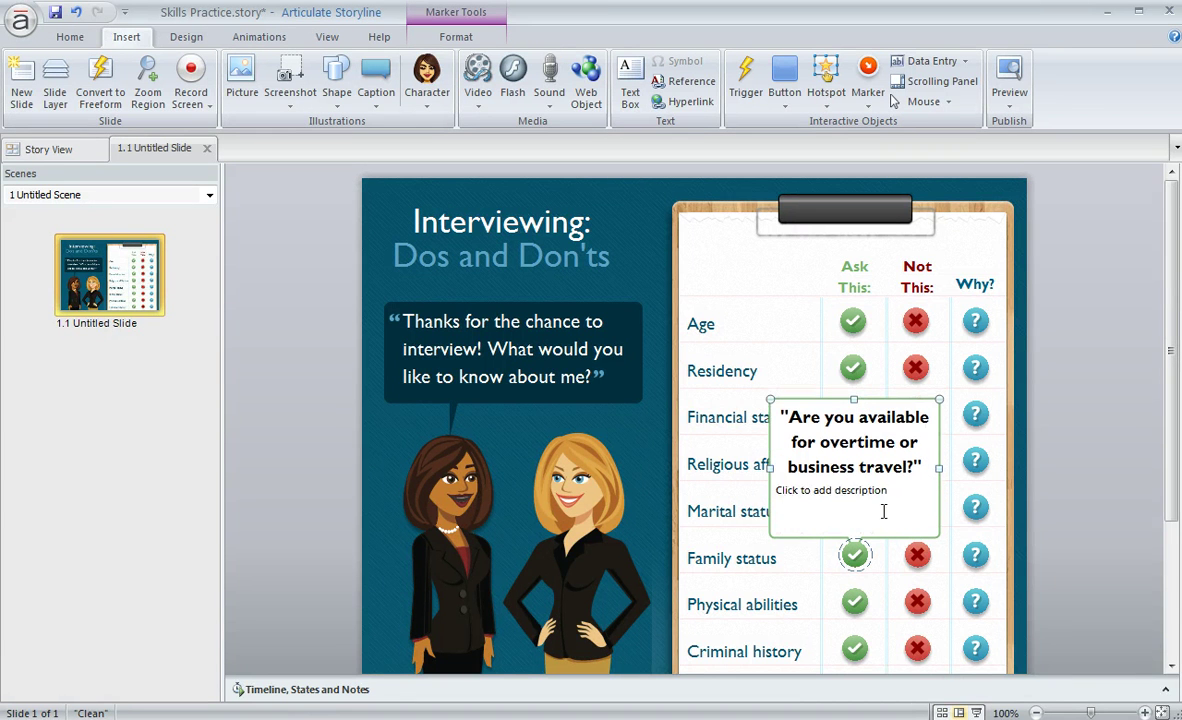
pyautogui.click(812, 489)
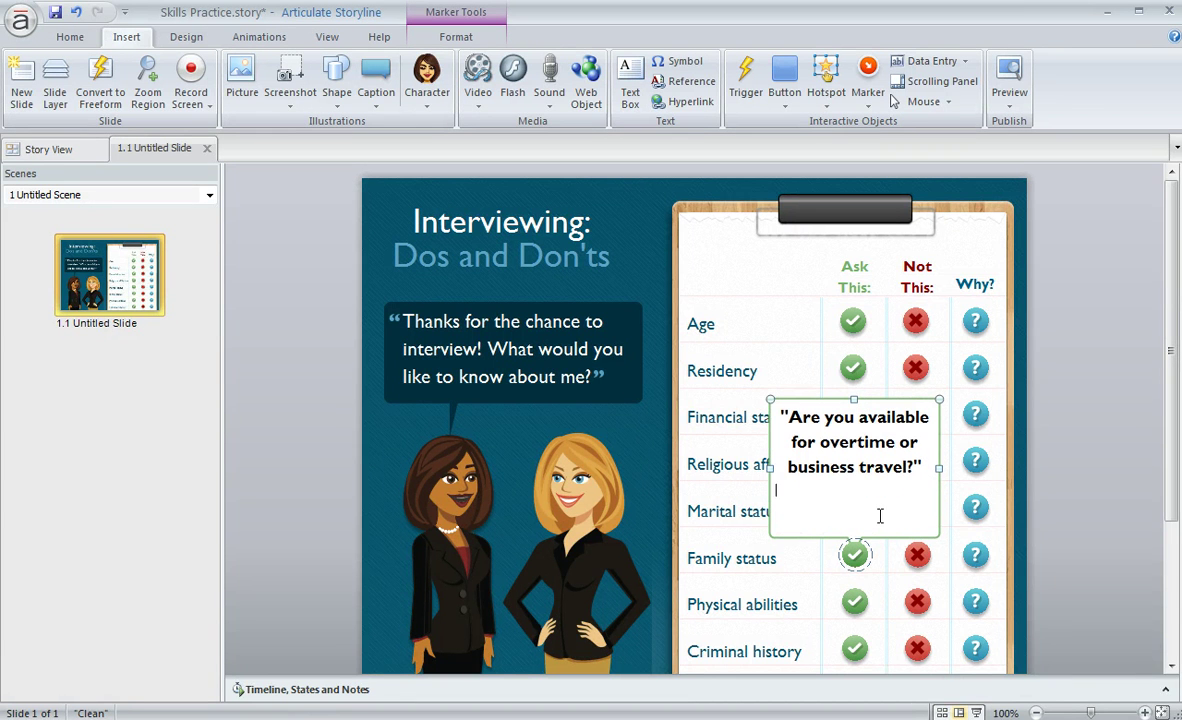
pyautogui.write("Here's some descriptive text")
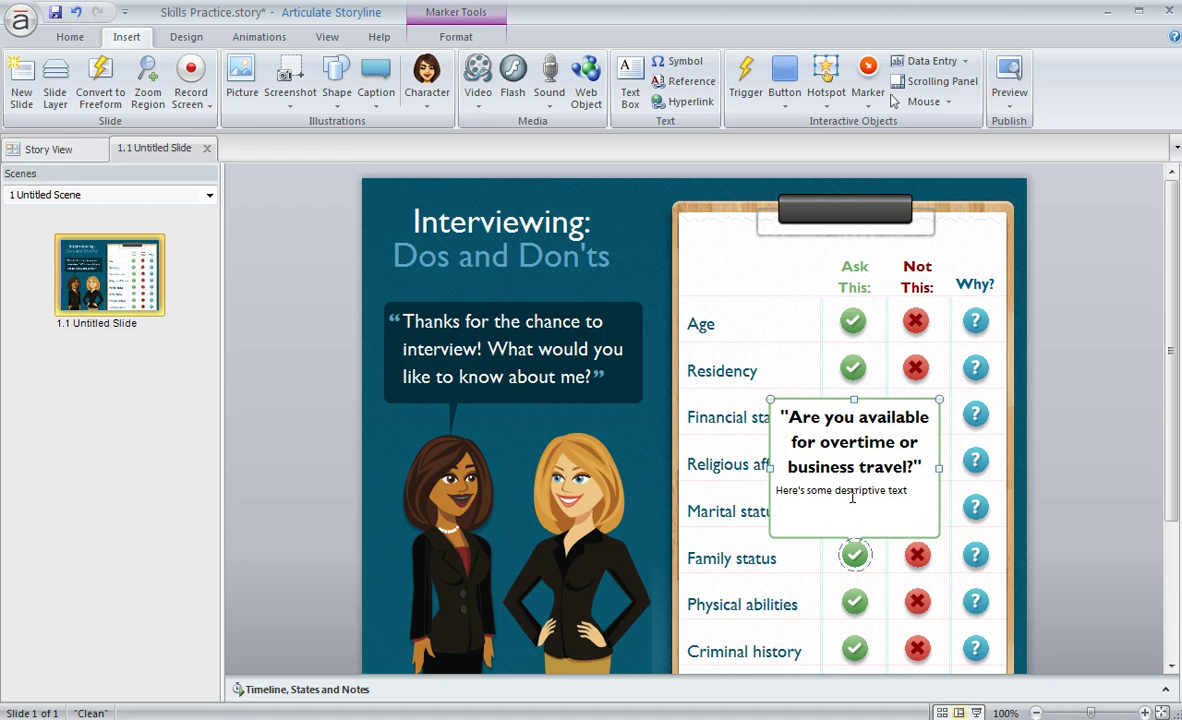
pyautogui.click(842, 401)
# - Preview just the current slide
pyautogui.click(458, 37)
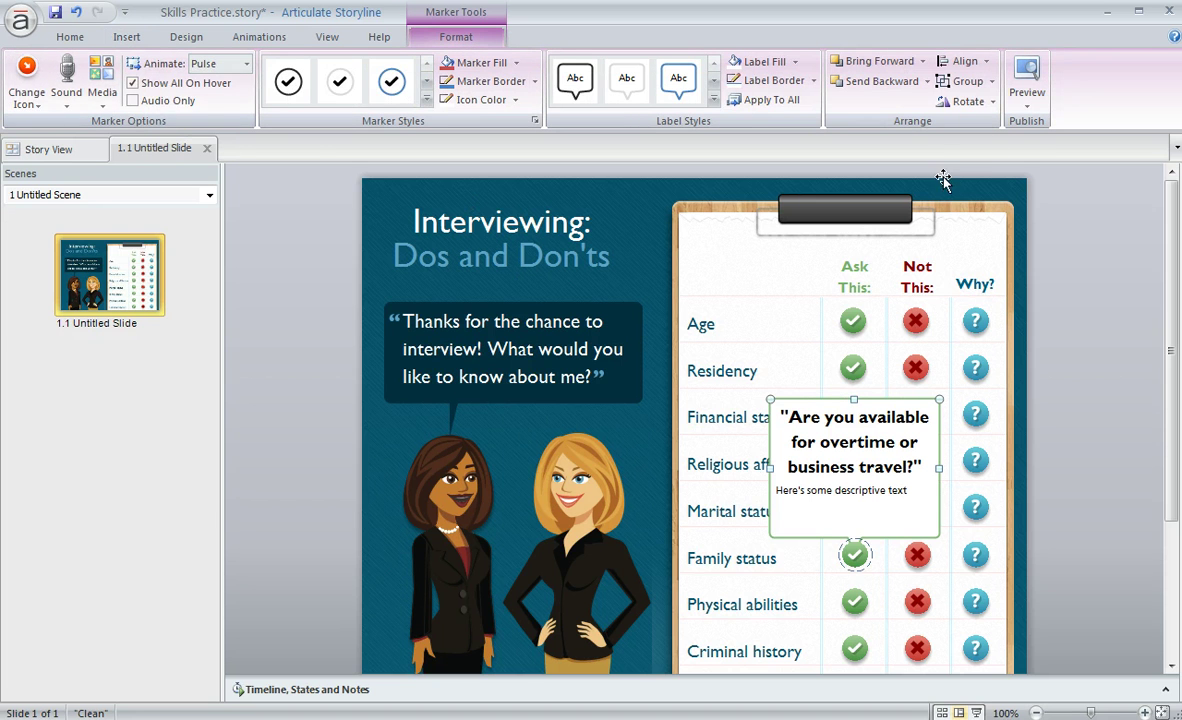
pyautogui.click(1025, 98)
pyautogui.click(1050, 125)
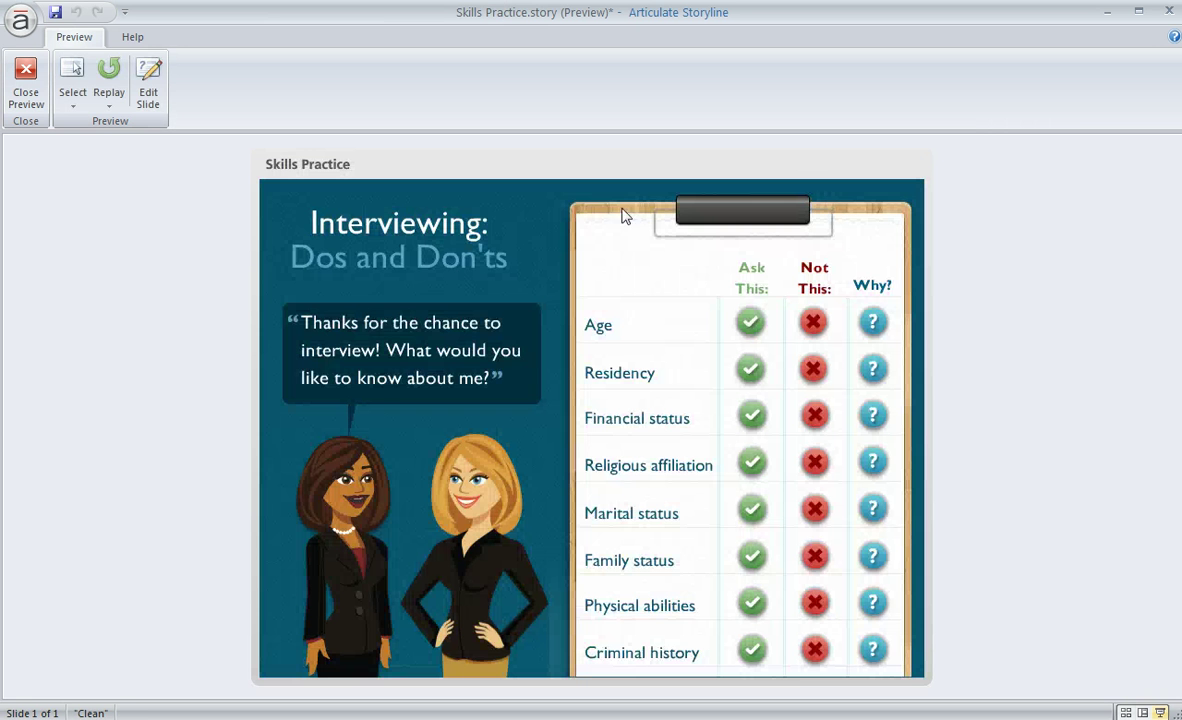
# - In preview, hover over and click the Family status check marker to reveal its explanation
pyautogui.moveTo(752, 564)
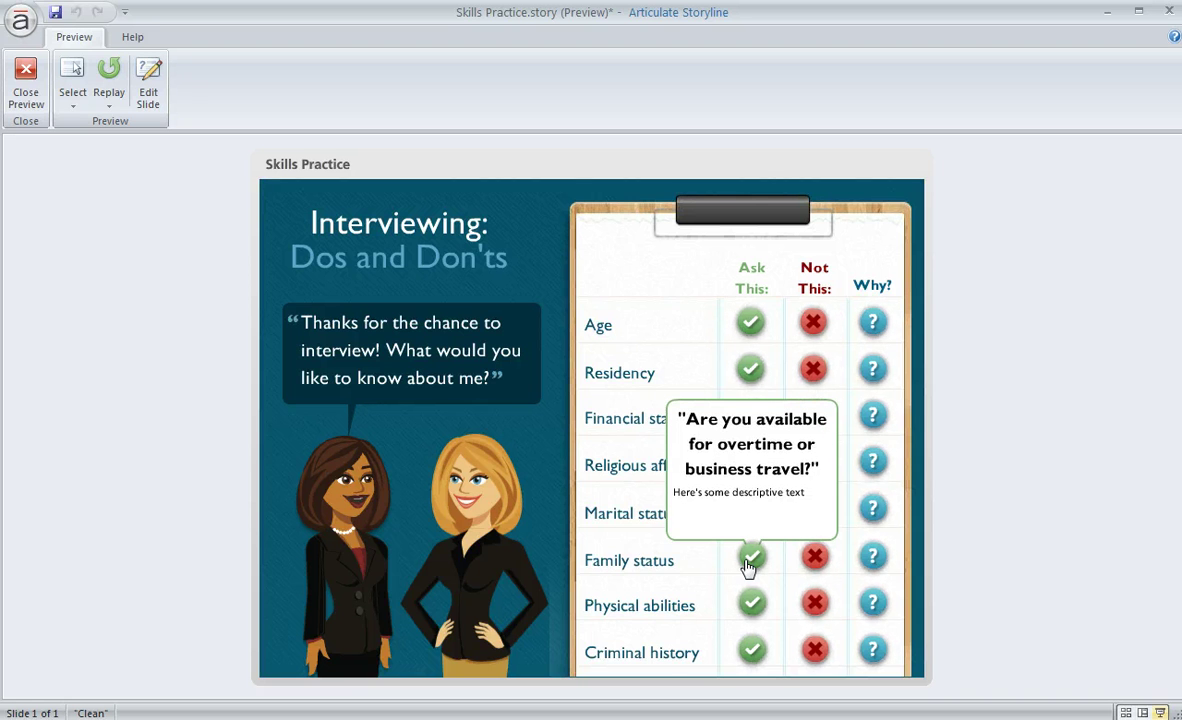
pyautogui.click(750, 566)
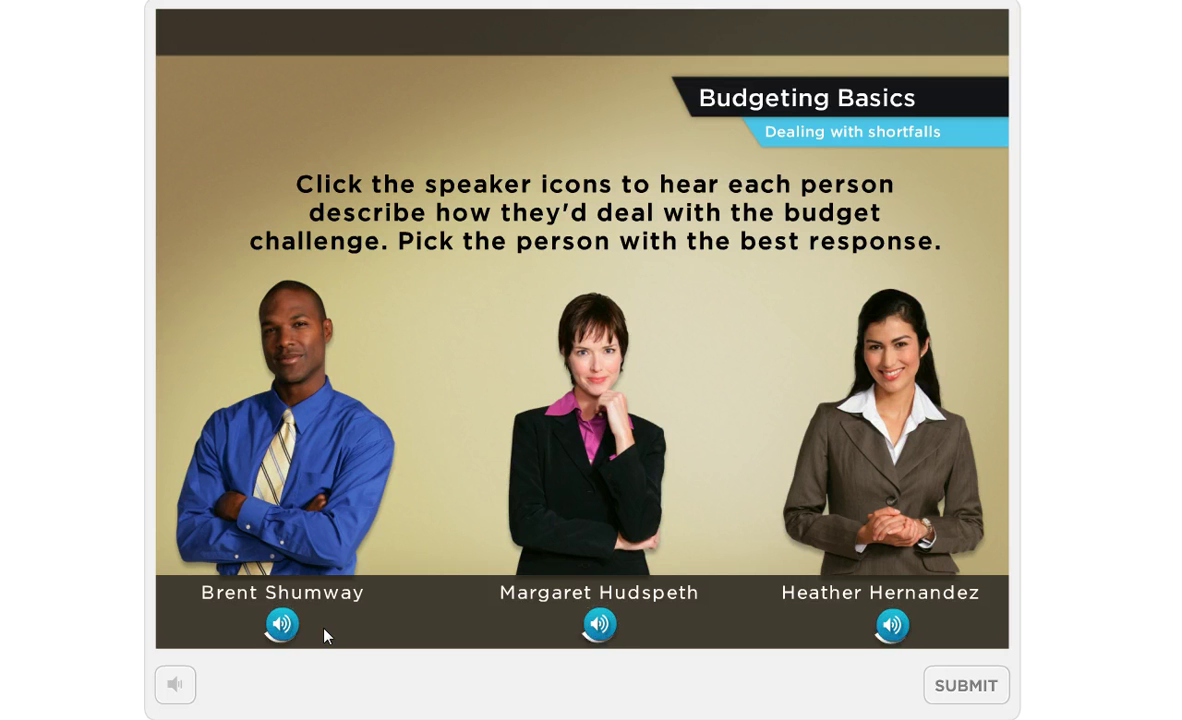
# - Pick the middle person as the best response in the published Budgeting Basics example
pyautogui.click(566, 418)
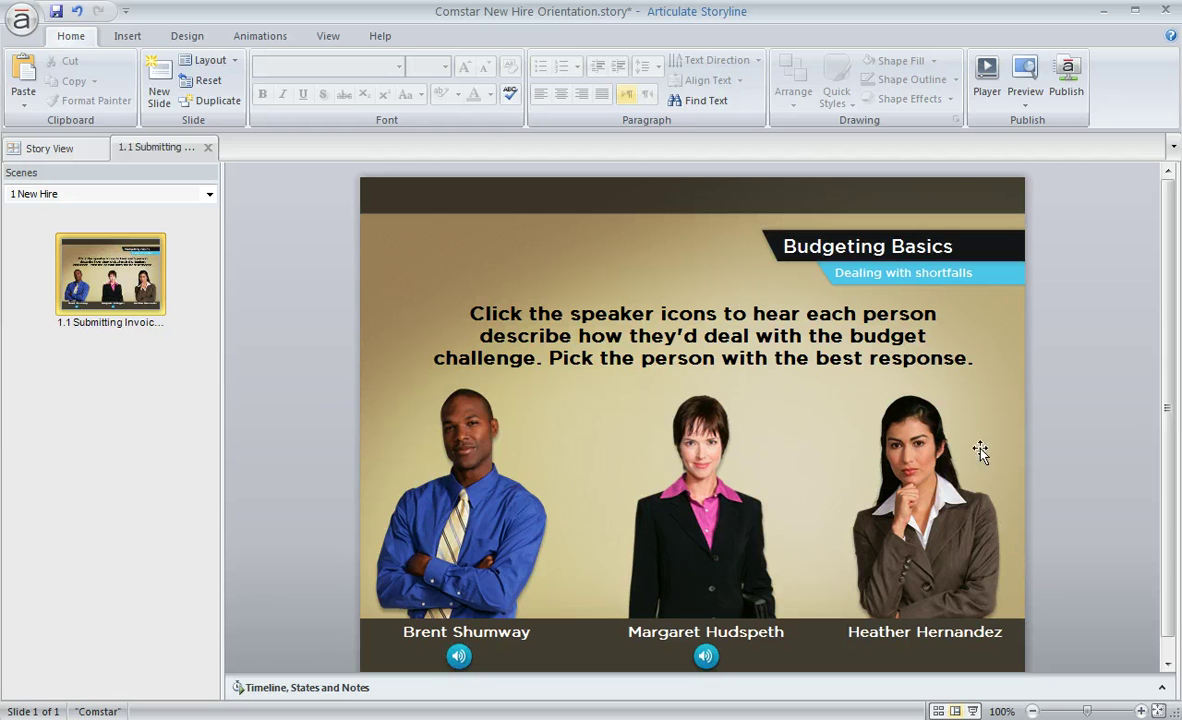
# - Add a speaker marker below the right-hand person, move its popup lower and narrower, and set Audio Only
pyautogui.click(127, 36)
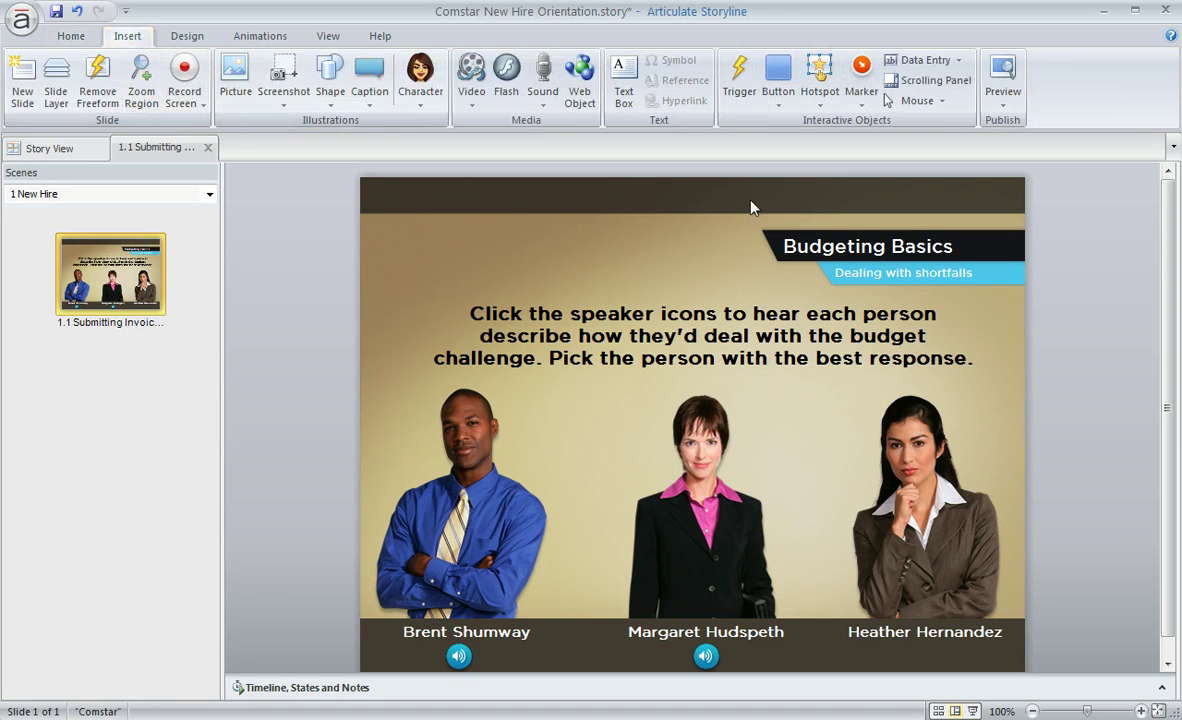
pyautogui.click(860, 100)
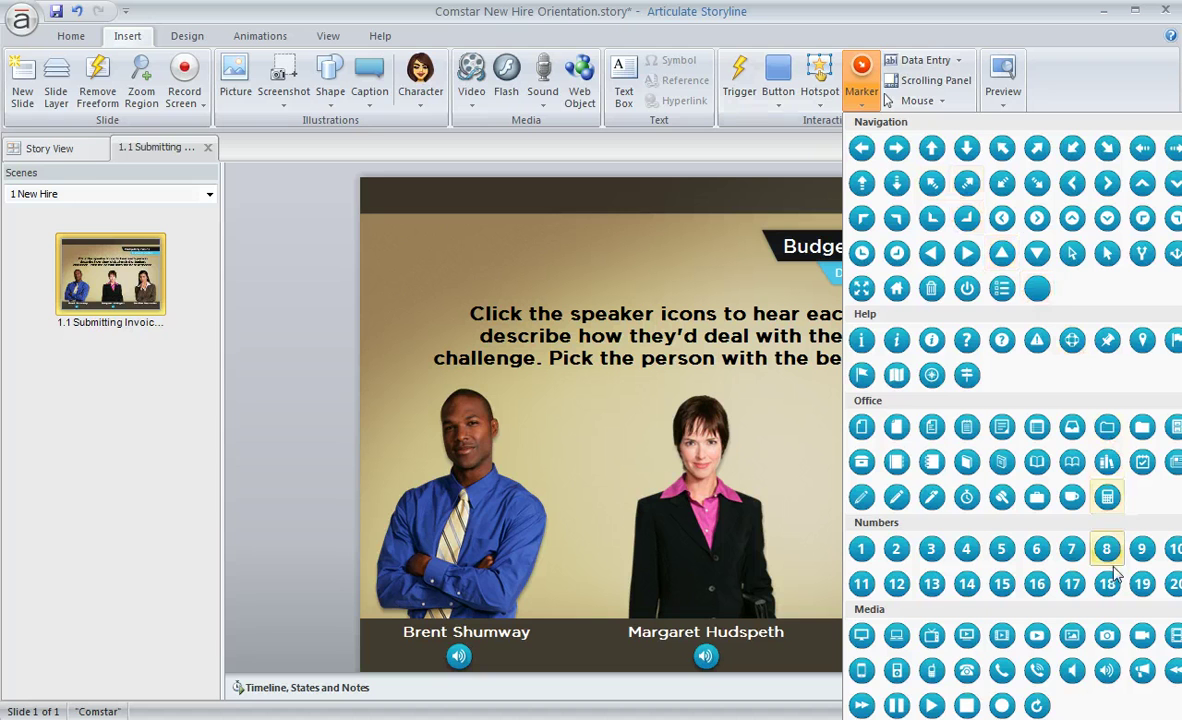
pyautogui.click(1108, 672)
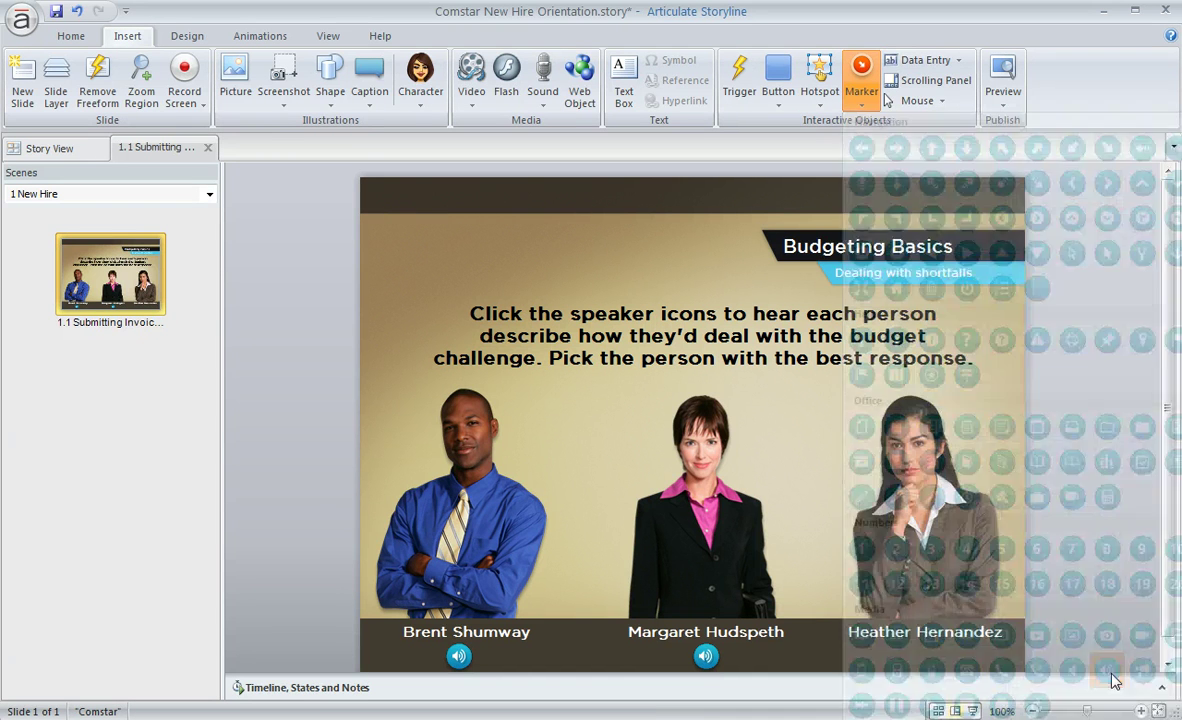
pyautogui.click(936, 655)
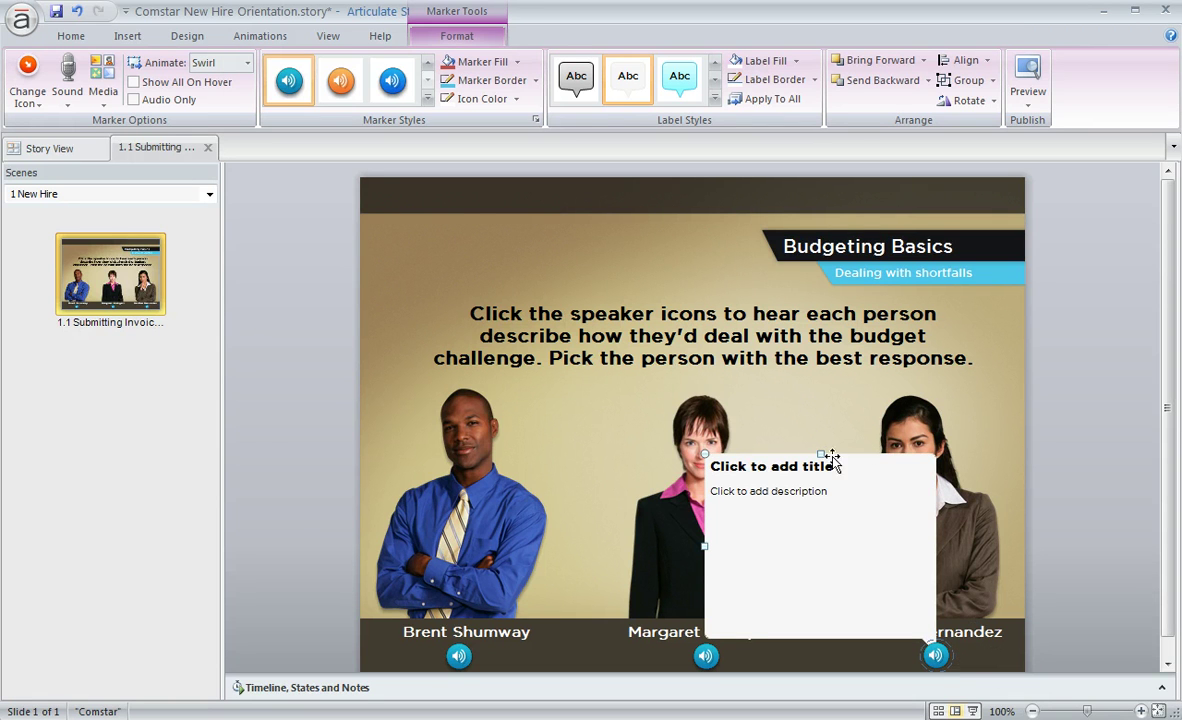
pyautogui.moveTo(820, 456); pyautogui.dragTo(840, 516)
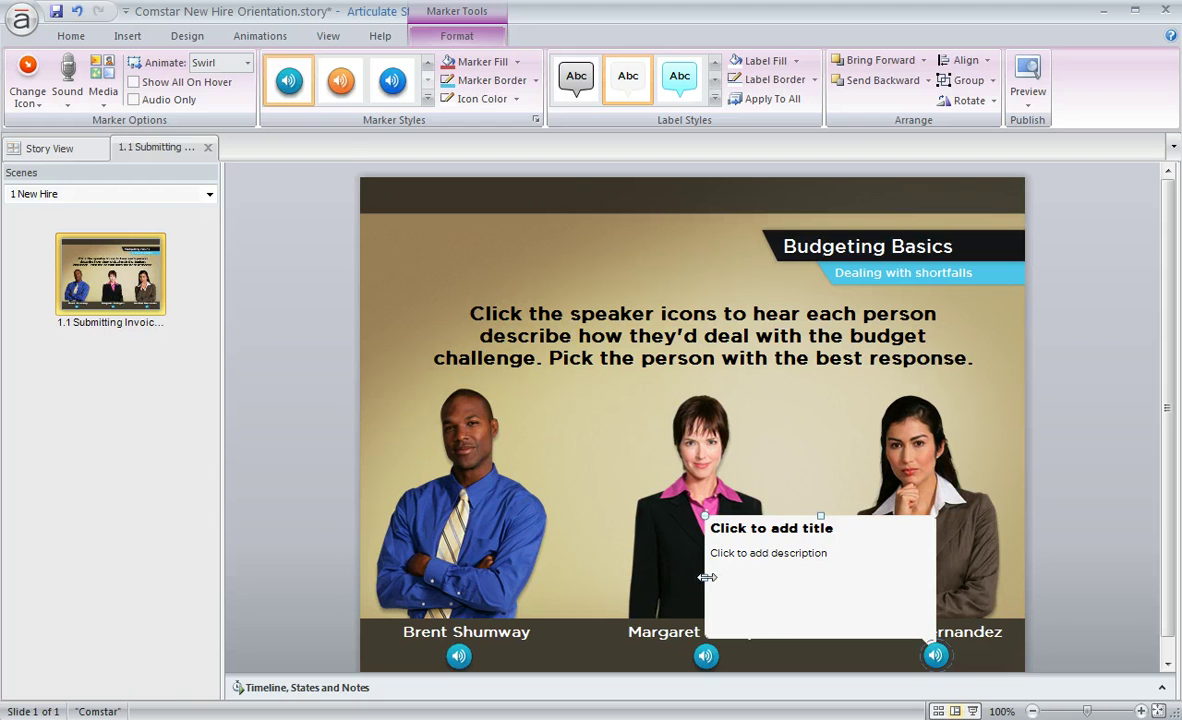
pyautogui.moveTo(707, 577); pyautogui.dragTo(824, 576)
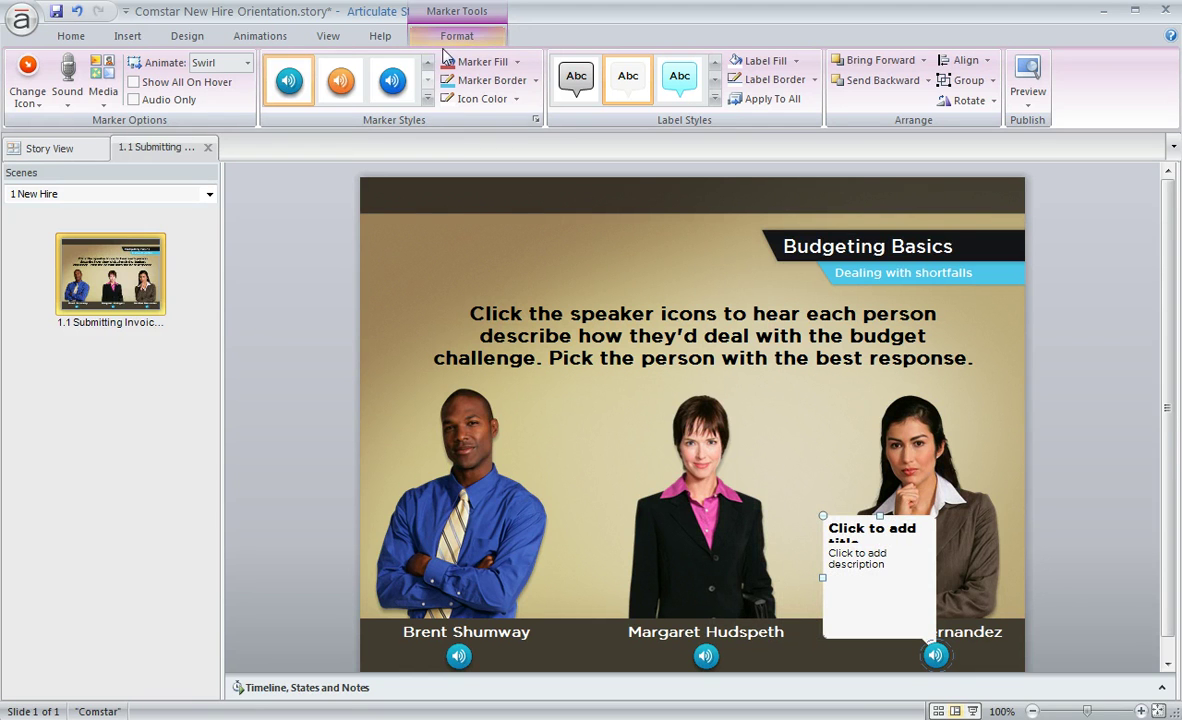
pyautogui.click(135, 101)
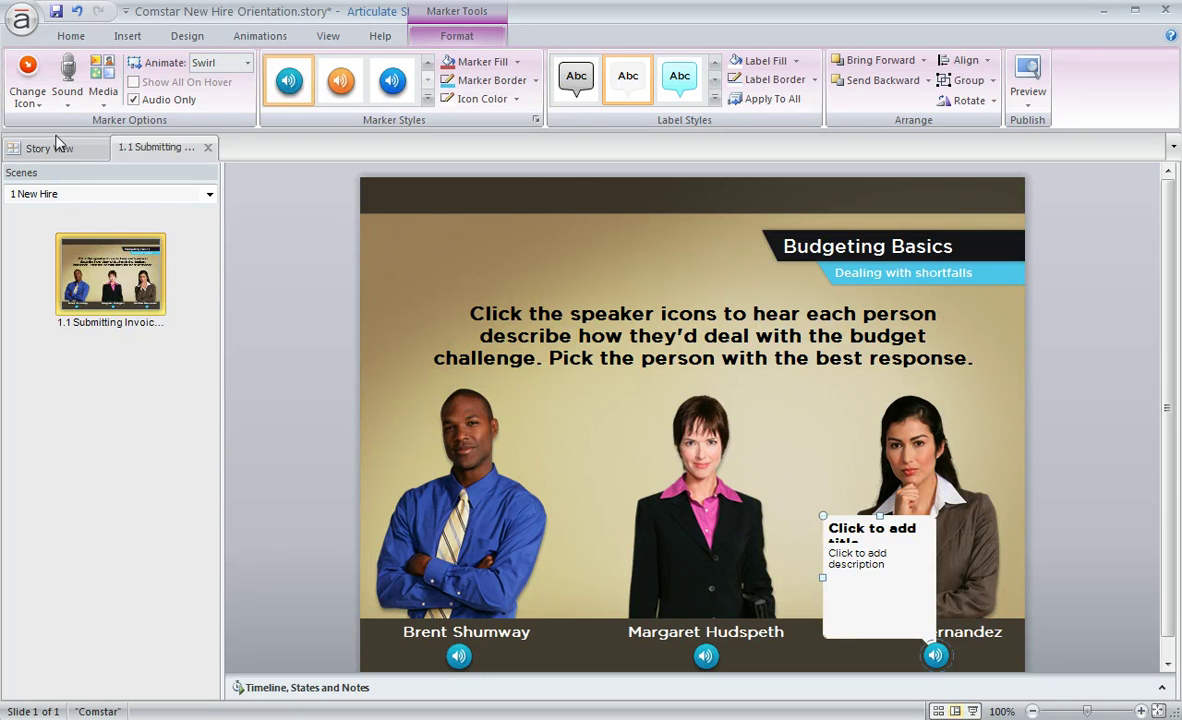
# - Attach soundboard3.wav from file as the new speaker marker's sound
pyautogui.click(68, 107)
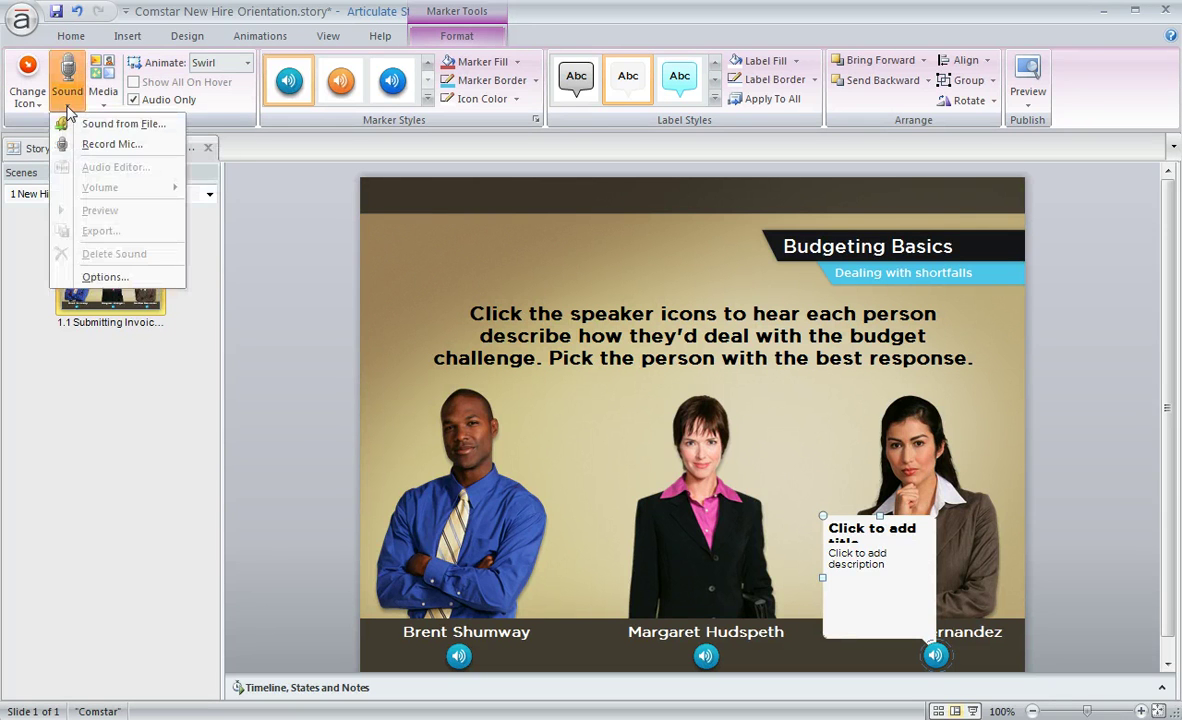
pyautogui.click(159, 127)
pyautogui.doubleClick(341, 145)
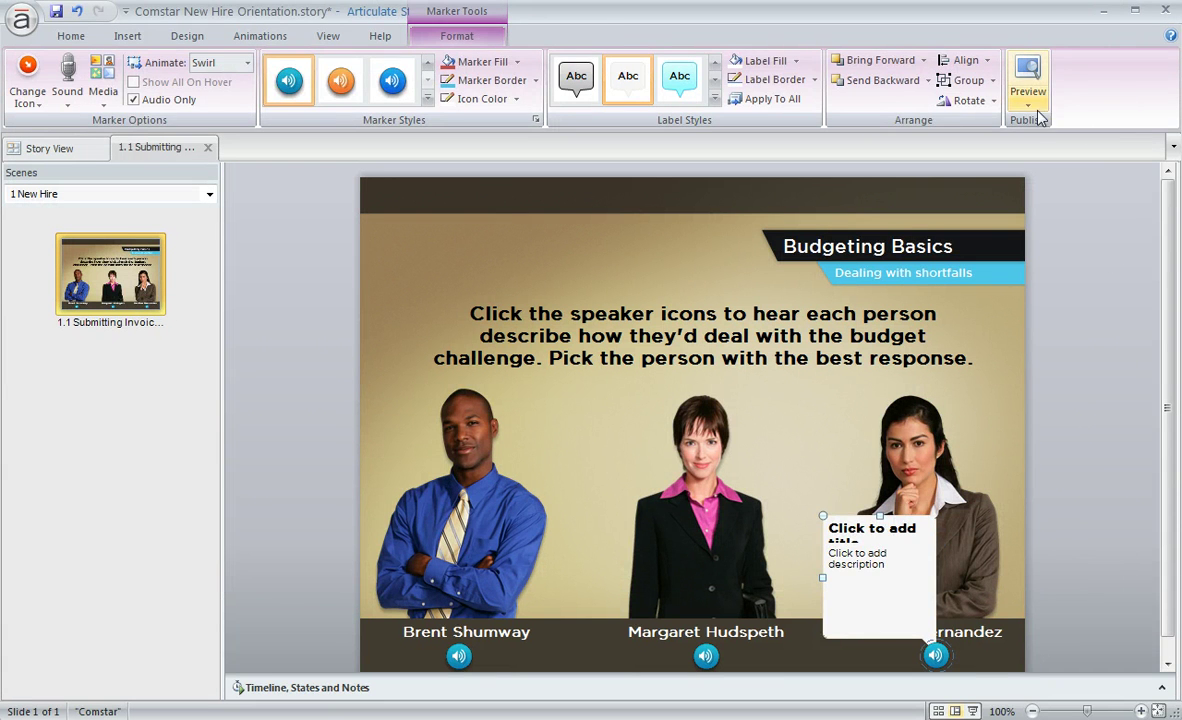
pyautogui.click(1095, 229)
pyautogui.click(1026, 105)
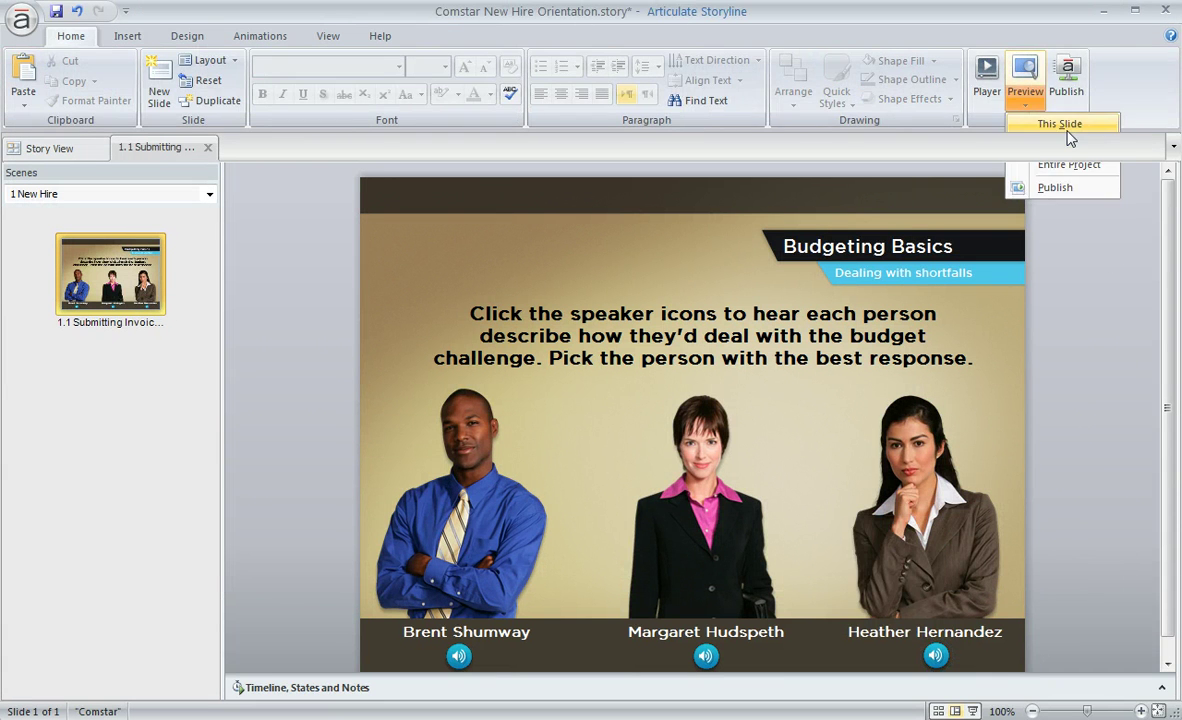
# - Preview this slide and try the new speaker marker in the player
pyautogui.click(1064, 126)
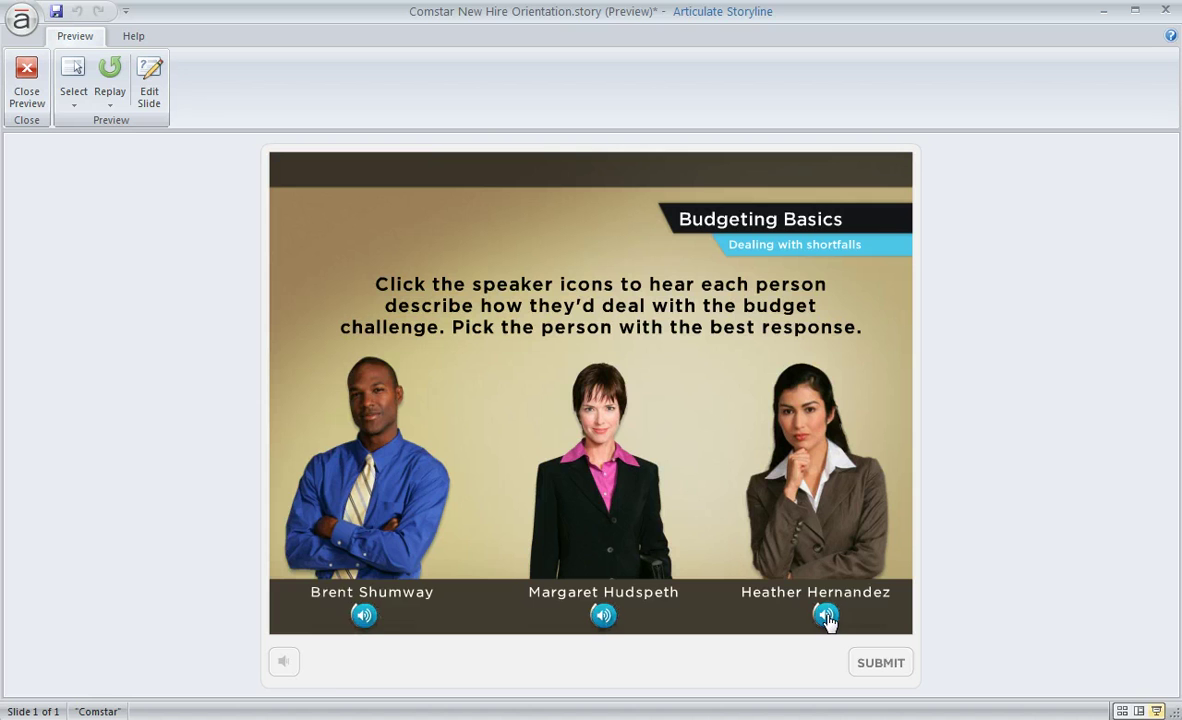
pyautogui.moveTo(285, 672)
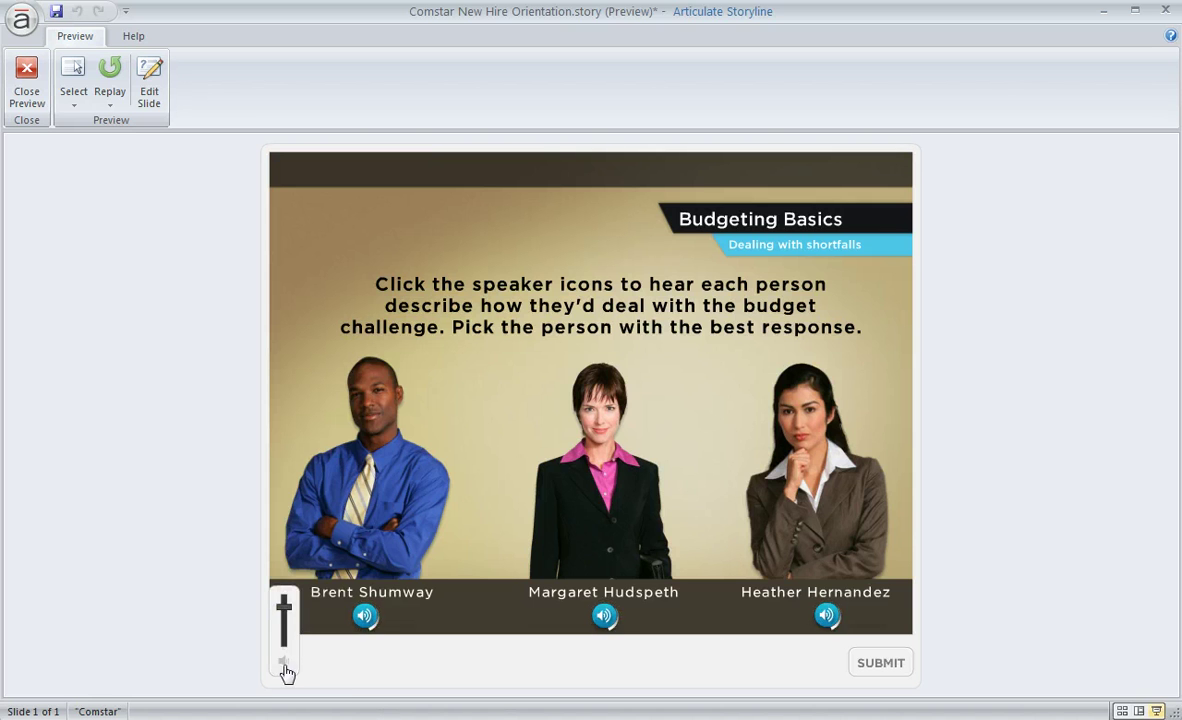